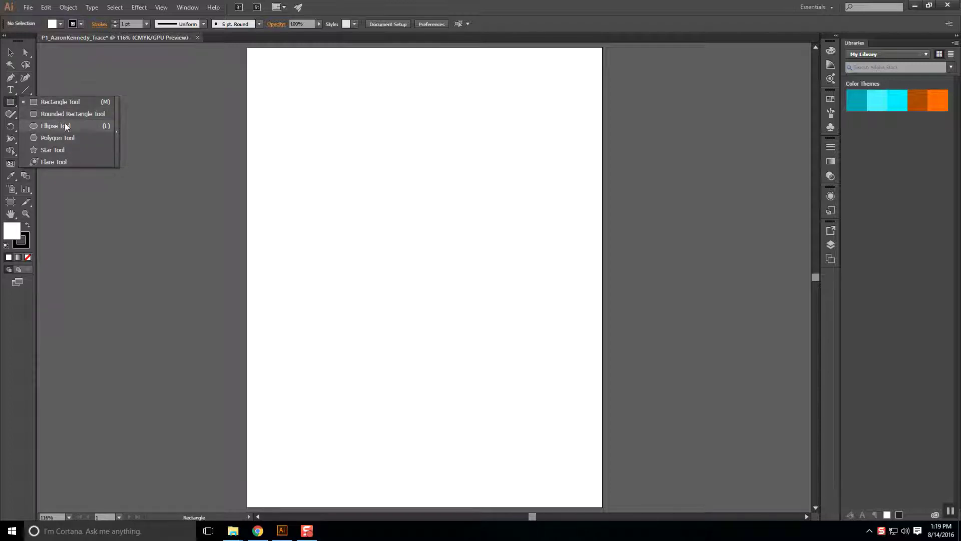
Draw a circle about 5.27 in across near the middle of the artboard with the Ellipse tool
left_click(67, 128)
left_click_drag(316, 159, 534, 377)
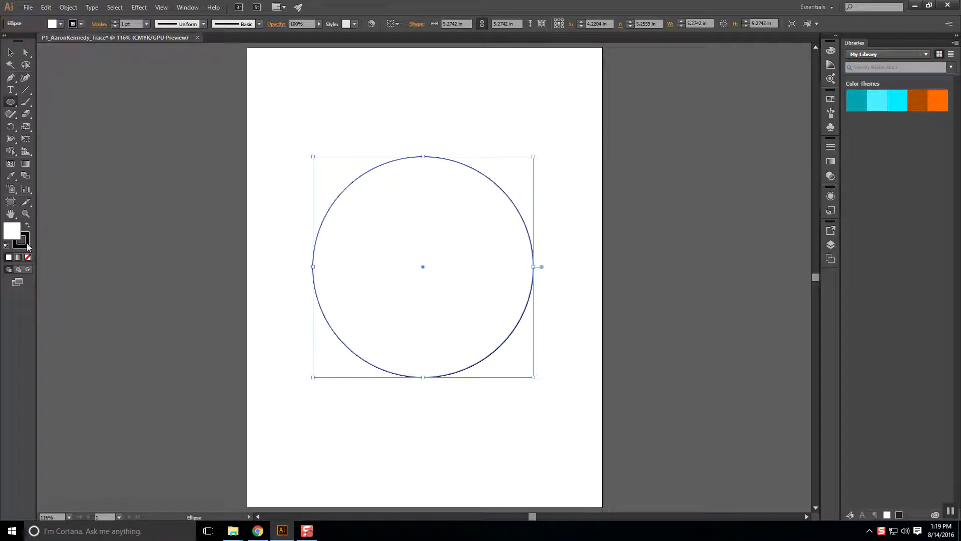
Fill the circle with a linear white-to-black gradient and rotate it to about -20.6°
left_click(26, 166)
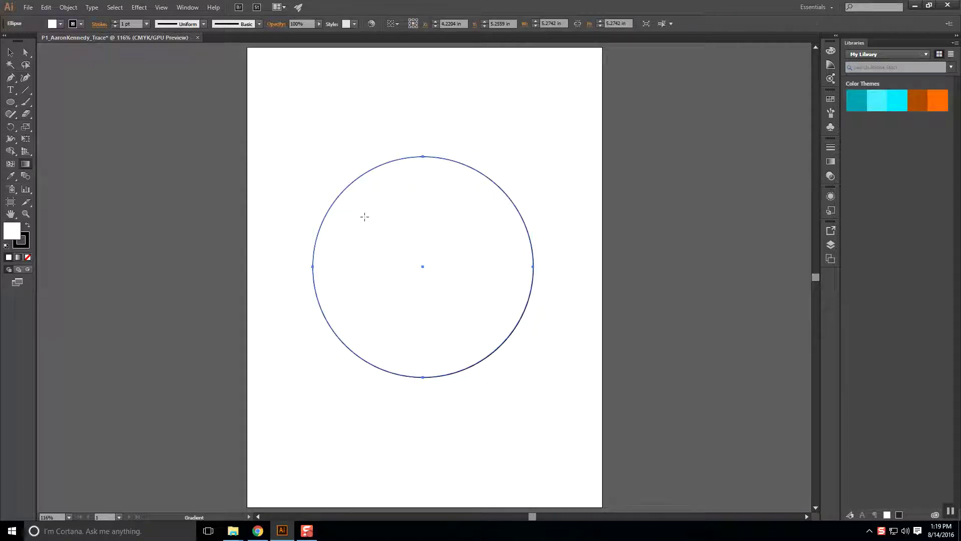
left_click_drag(363, 214, 481, 316)
left_click(18, 260)
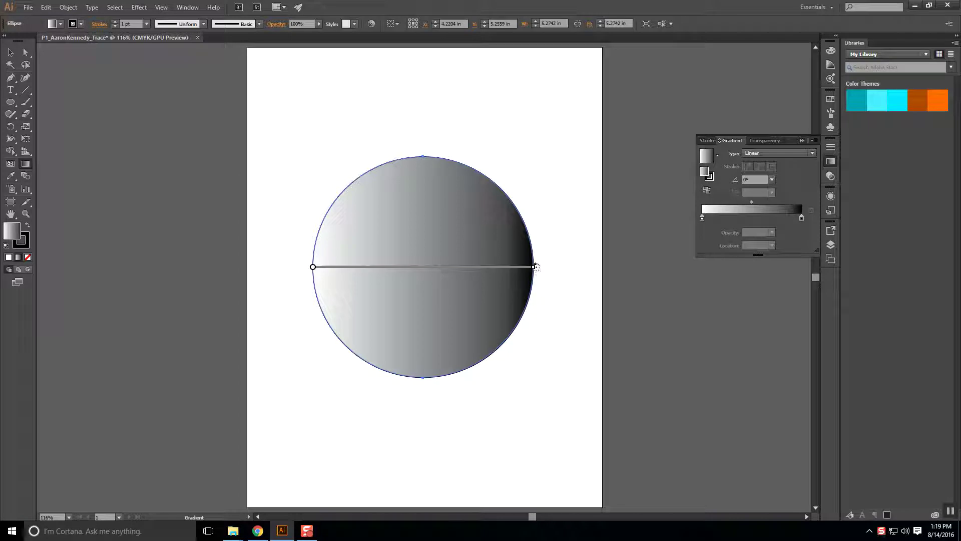
left_click_drag(534, 268, 523, 343)
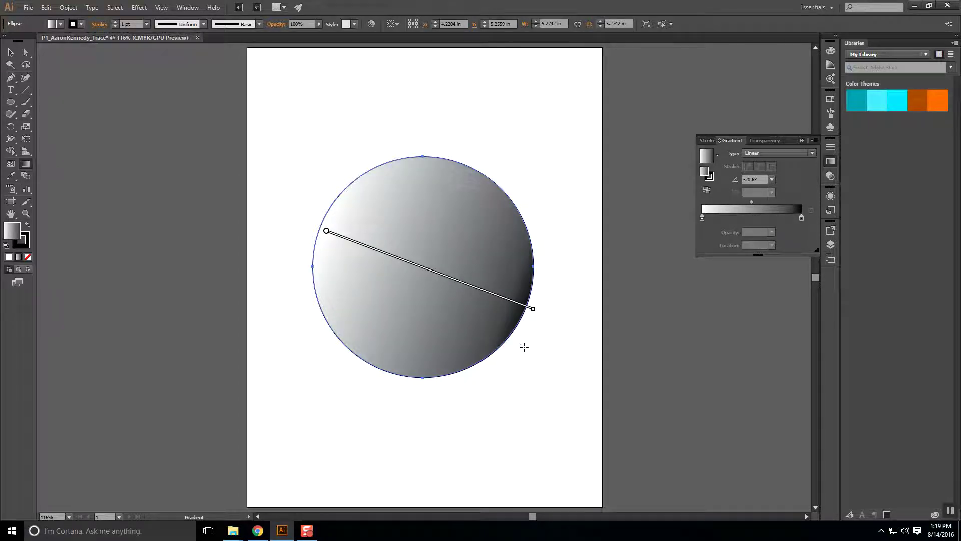
Shorten the circle's gradient by moving both ends inward, and slide its black stop closer to the white one
left_click_drag(327, 231, 404, 259)
mouse_move(607, 338)
left_mouse_down()
mouse_move(615, 344)
mouse_move(507, 301)
left_mouse_up()
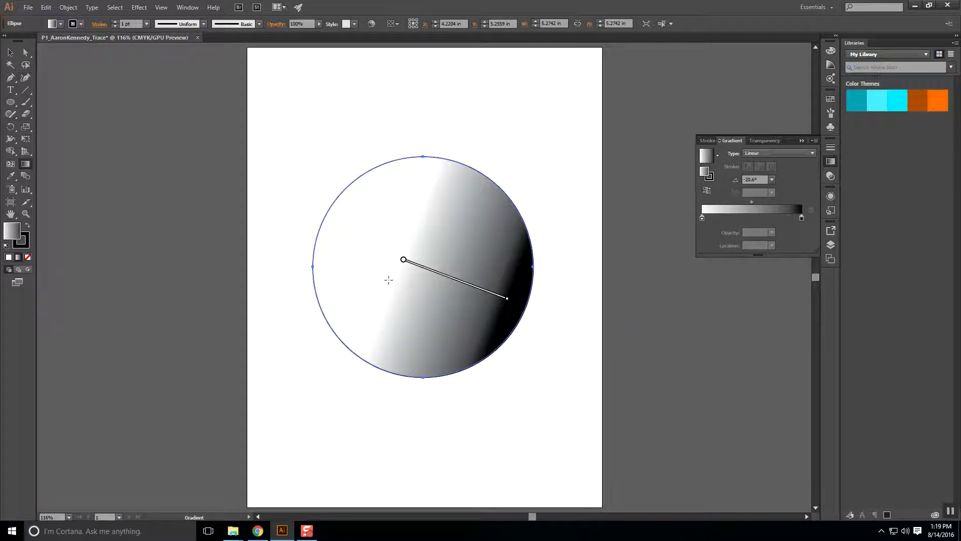
left_click_drag(505, 304, 441, 282)
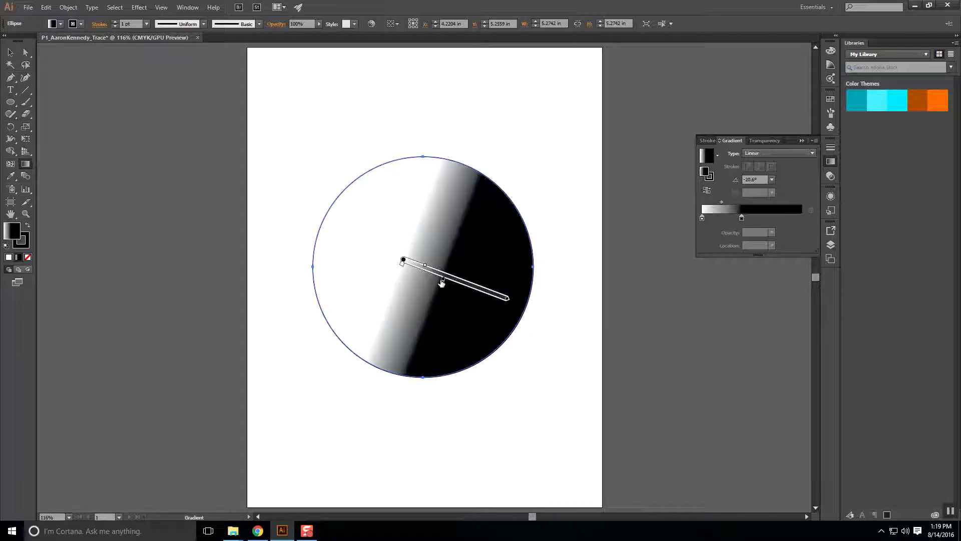
Change the circle's gradient type to Radial and move the black stop to location 100%
left_click(812, 152)
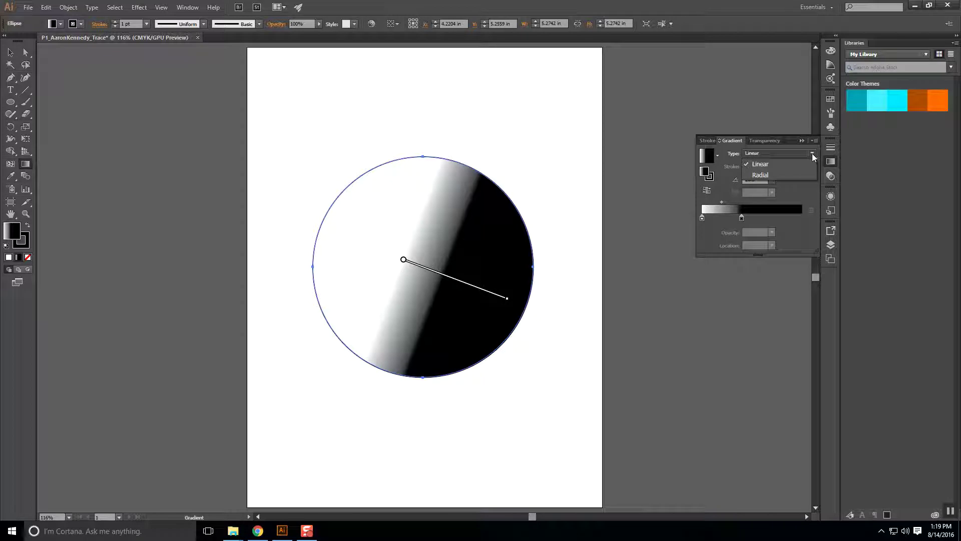
left_click(772, 174)
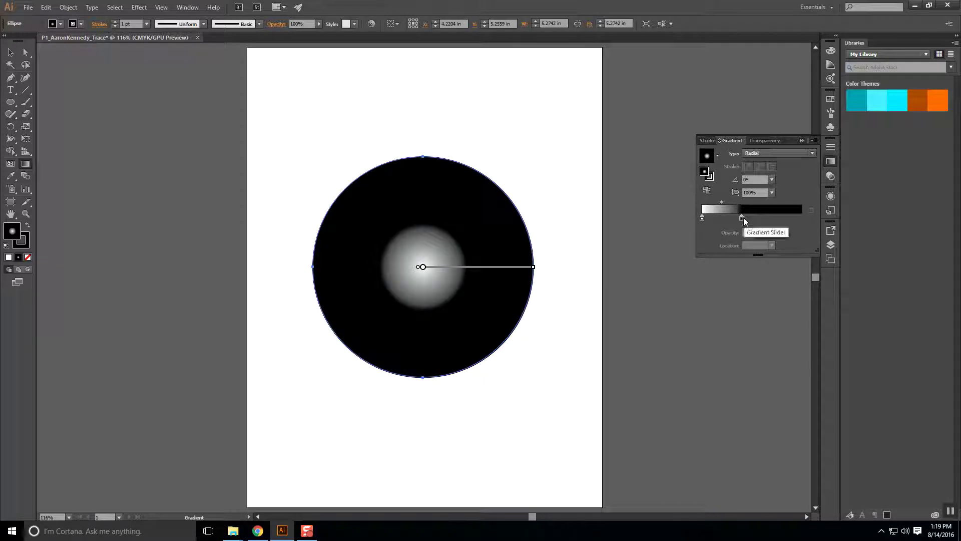
left_click_drag(744, 218, 807, 218)
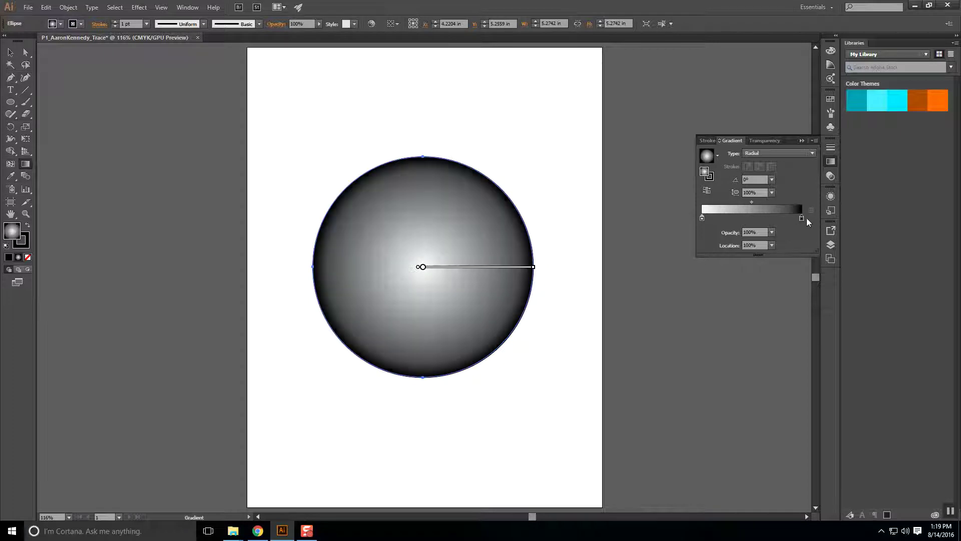
Switch the black gradient stop to the CMYK color model and set it to C 25%, M 29%, Y 58%
double_click(801, 218)
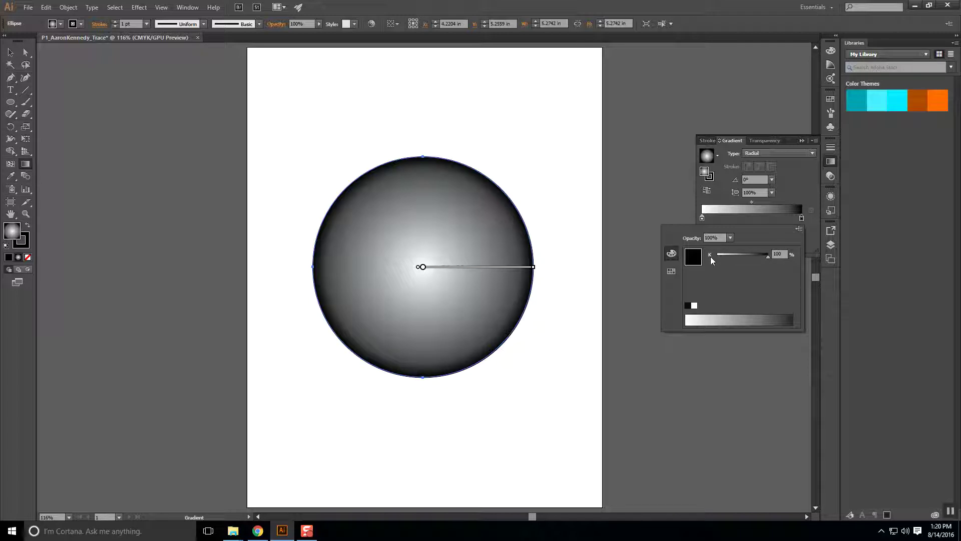
left_click(799, 228)
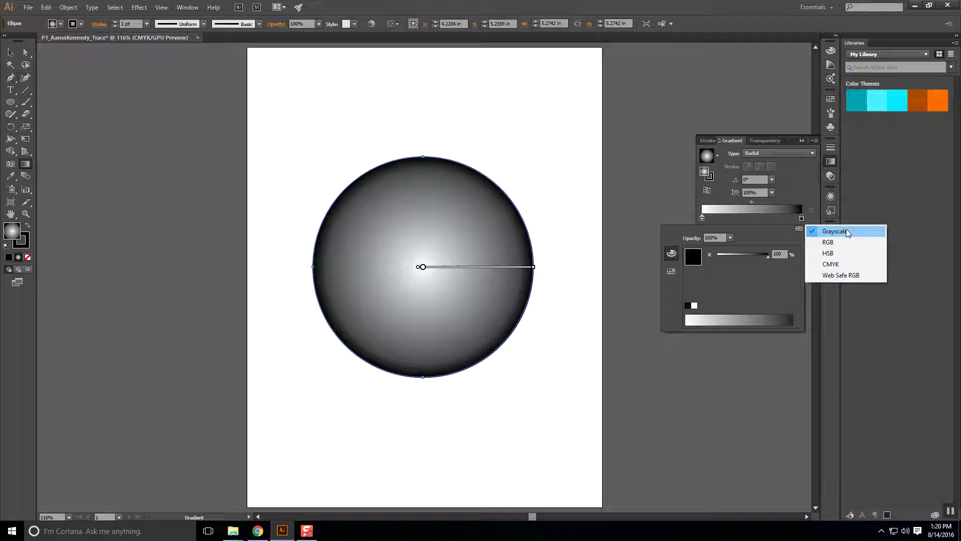
left_click(845, 265)
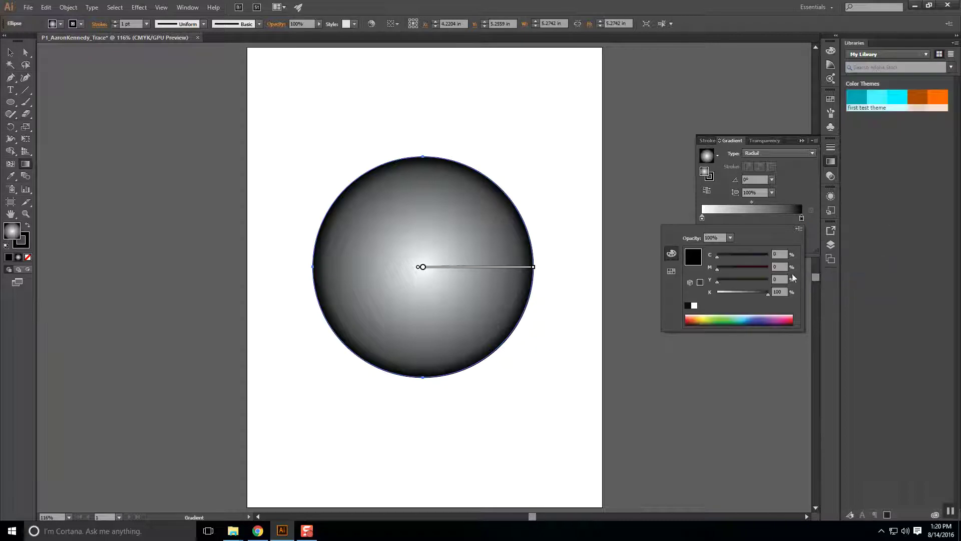
left_click_drag(723, 283, 749, 284)
left_click(731, 269)
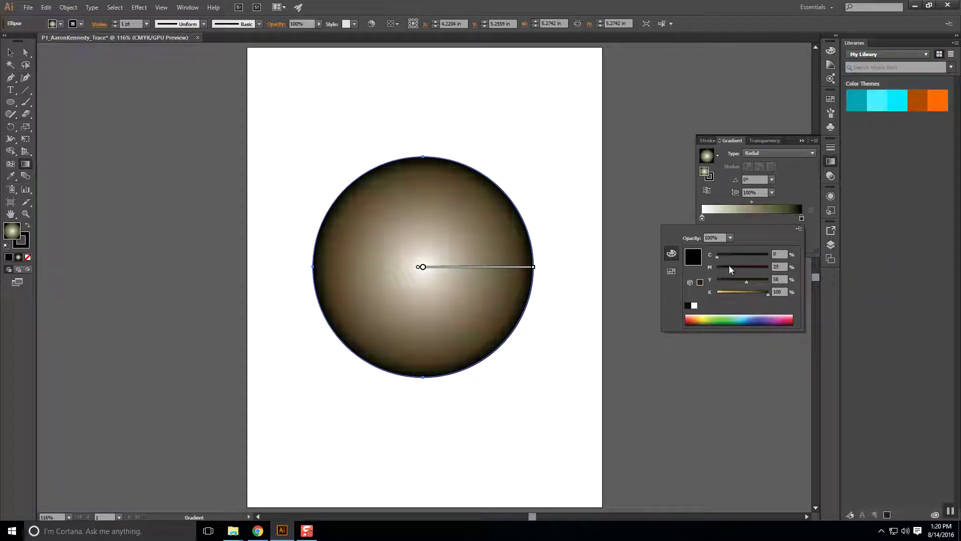
left_click(729, 255)
Try 20% opacity on the dark gradient stop, and restore it to 100%
left_click(730, 238)
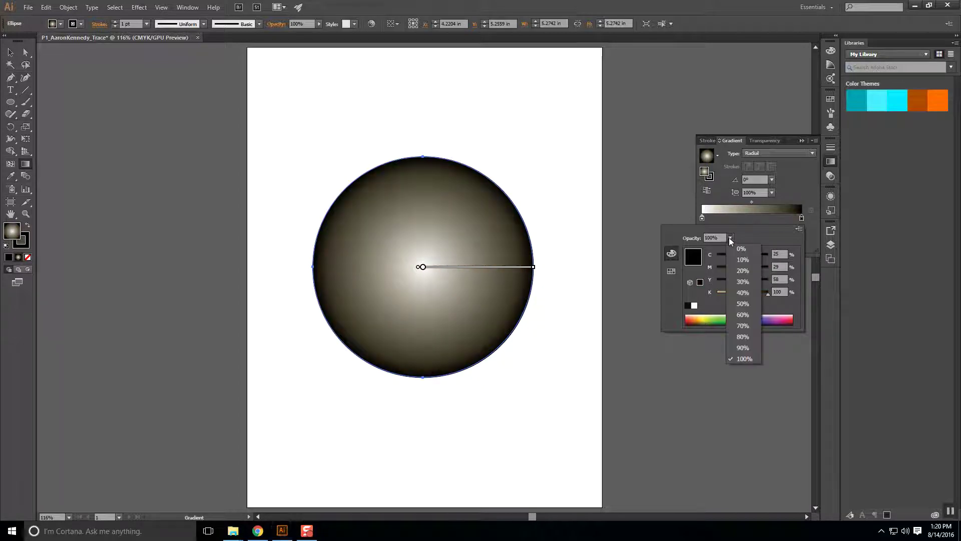
left_click(743, 275)
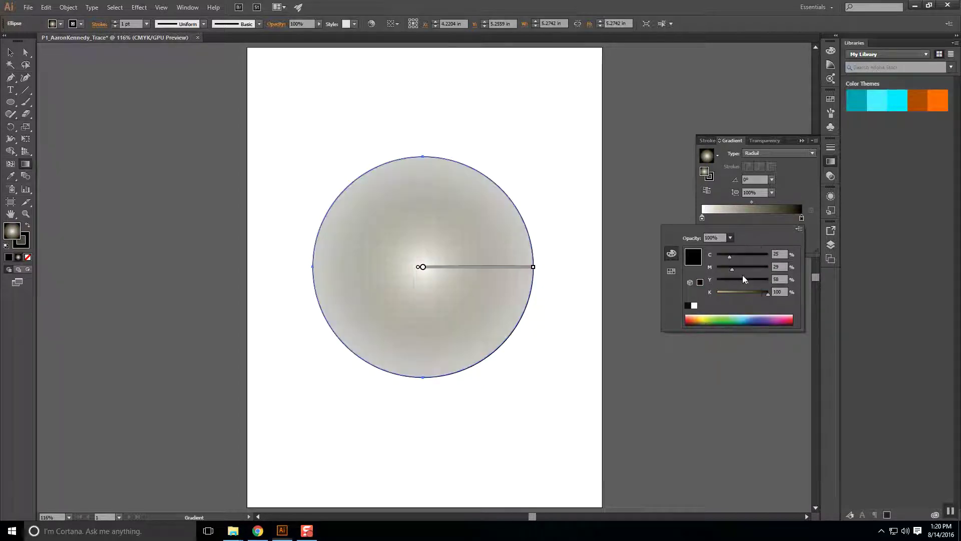
left_click(730, 237)
left_click(740, 358)
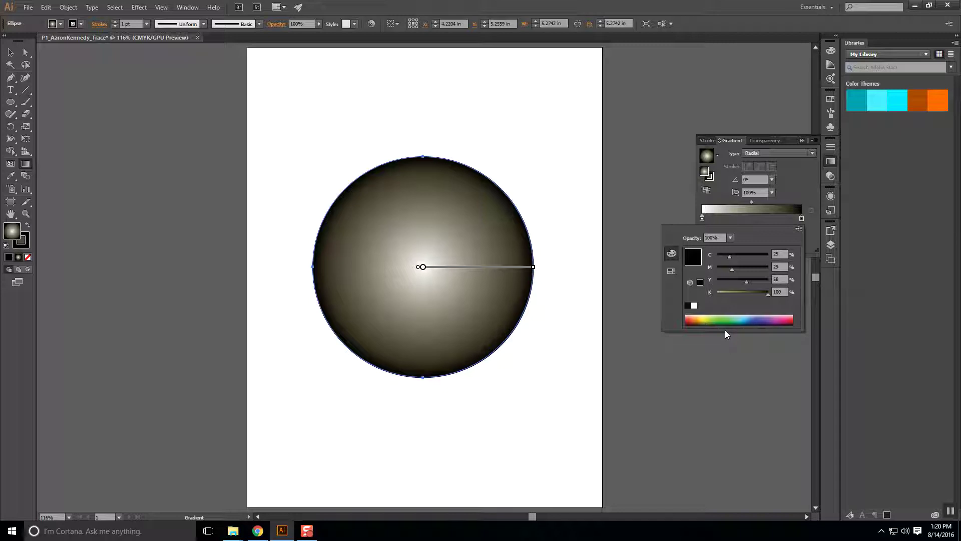
left_click(812, 235)
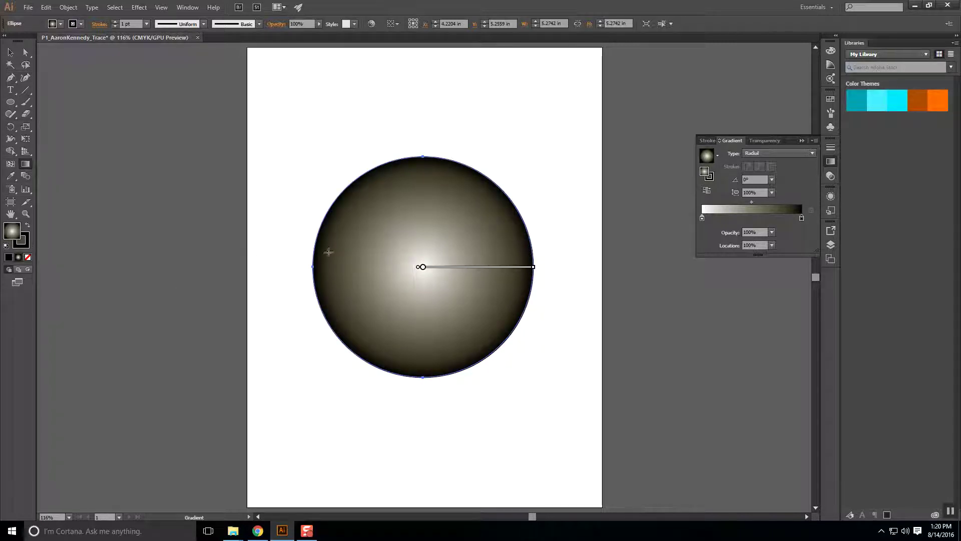
Increase the circle's stroke weight to 33 pt and apply the radial gradient to the stroke
left_click(10, 52)
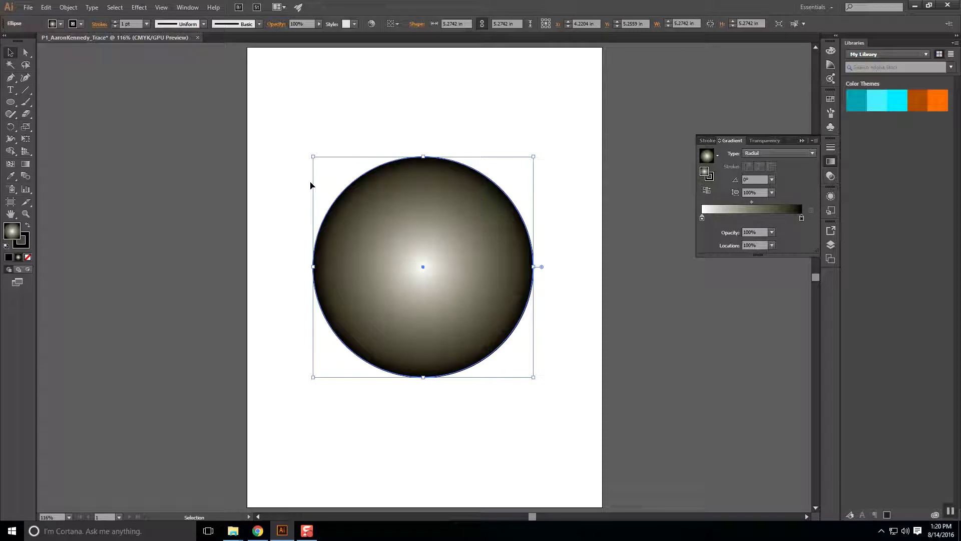
left_click(115, 24)
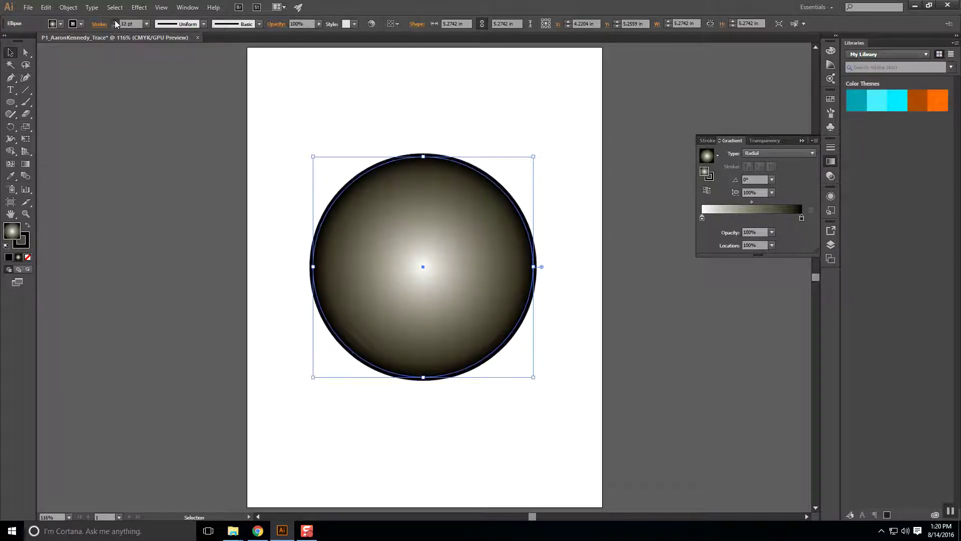
left_click(115, 24)
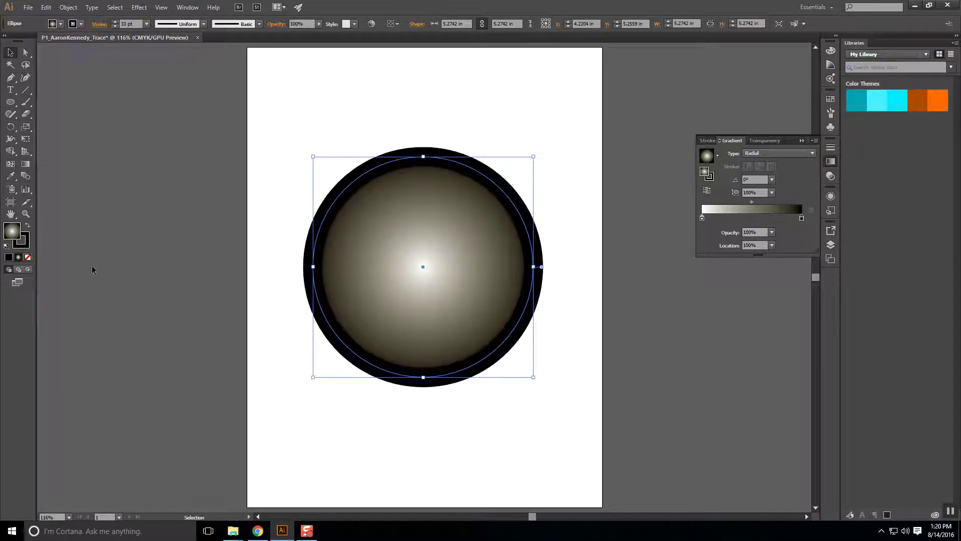
left_click(26, 242)
left_click(18, 257)
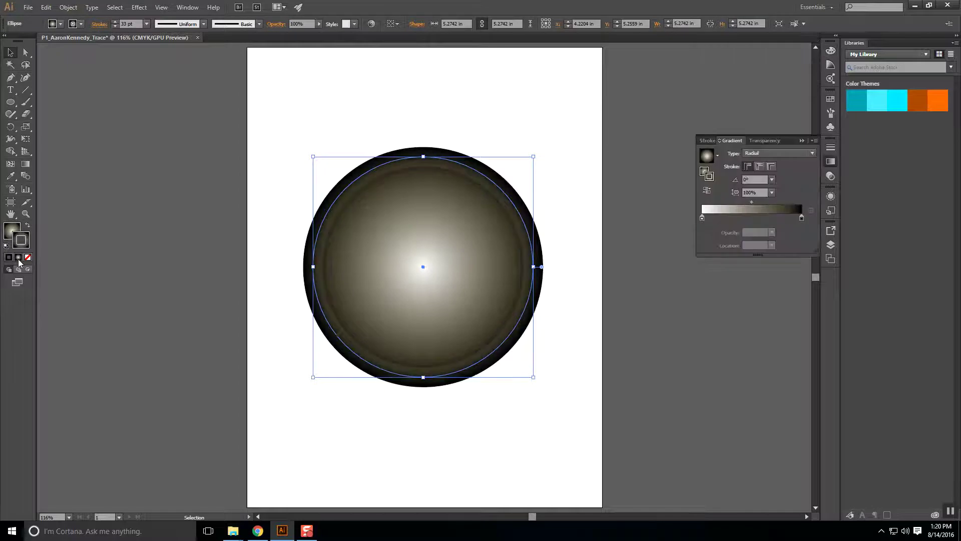
Set the magenta value of the stroke gradient's dark stop to 93%
left_click(801, 219)
double_click(801, 220)
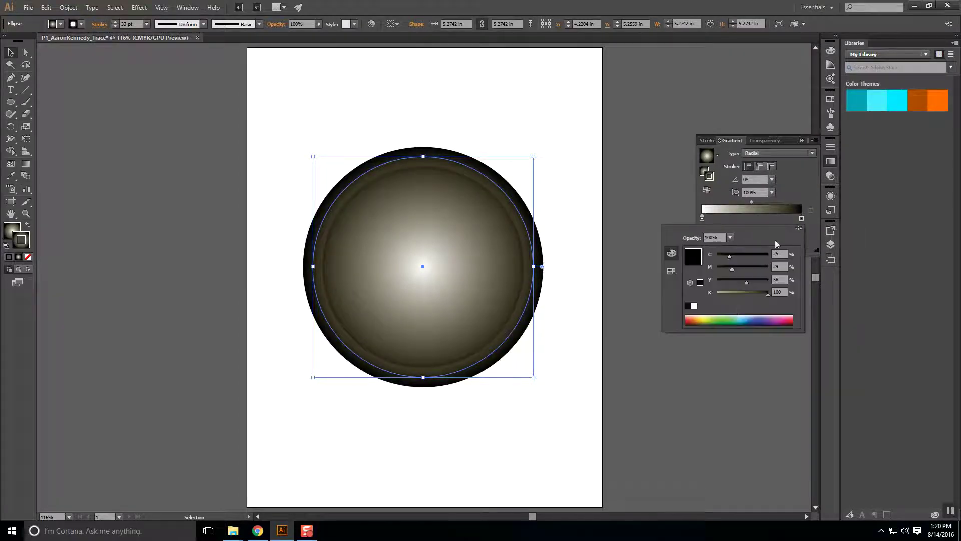
left_click_drag(734, 266, 764, 267)
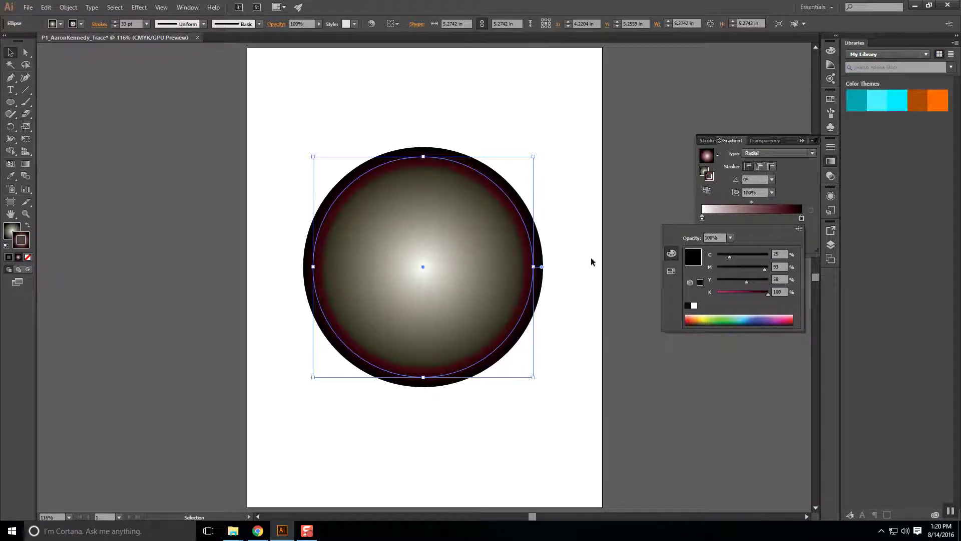
left_click(587, 240)
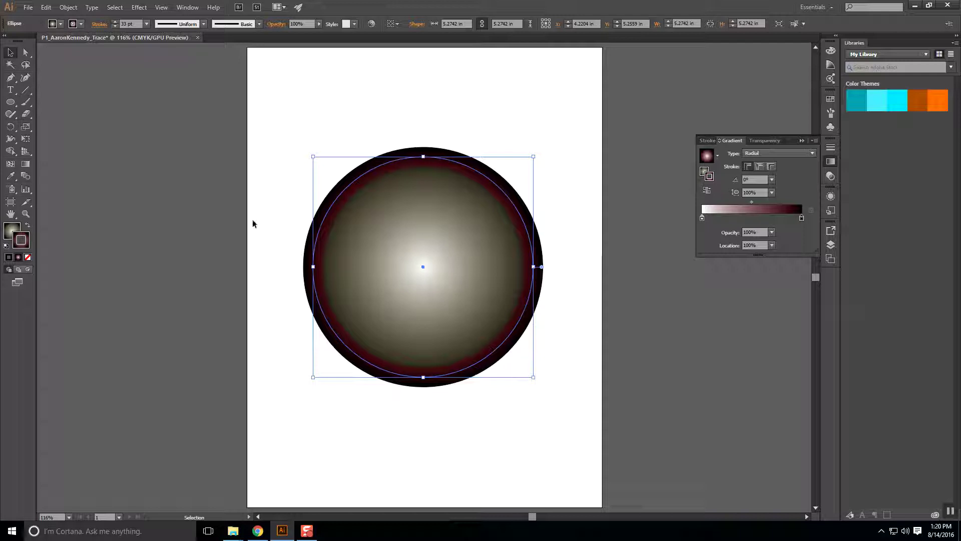
Reset the circle to the default white fill and 1 pt black stroke
left_click(624, 211)
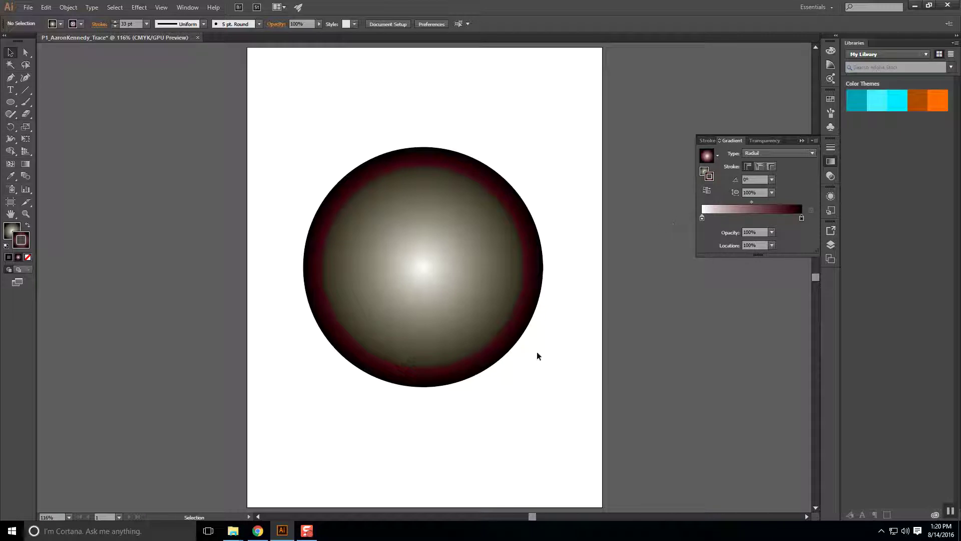
left_click_drag(534, 384, 306, 155)
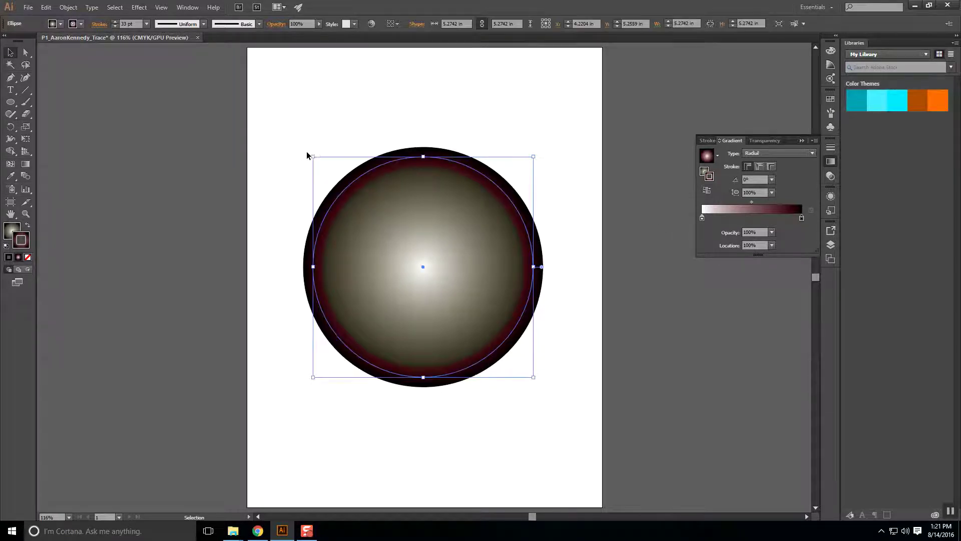
left_click(6, 246)
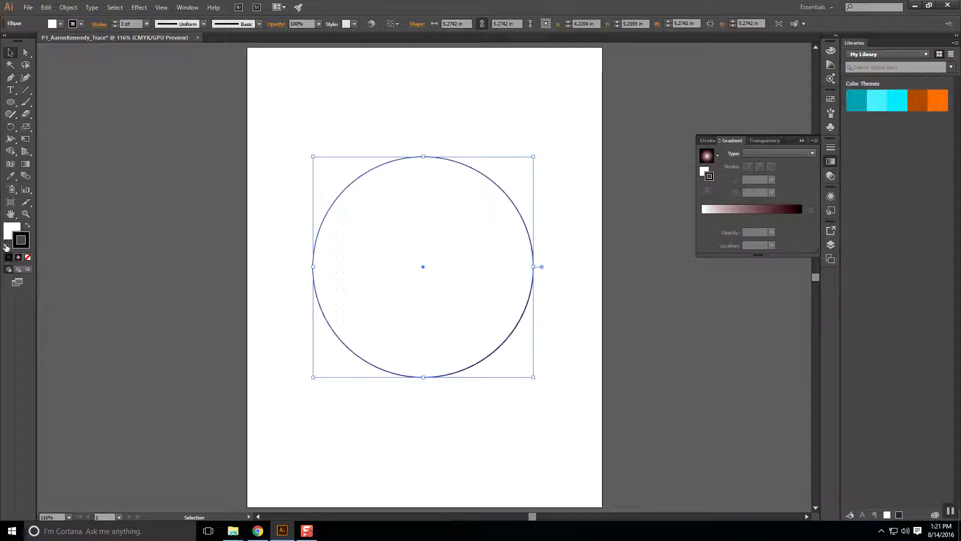
Fill the circle with solid red, hex color BF2626
left_click(476, 378)
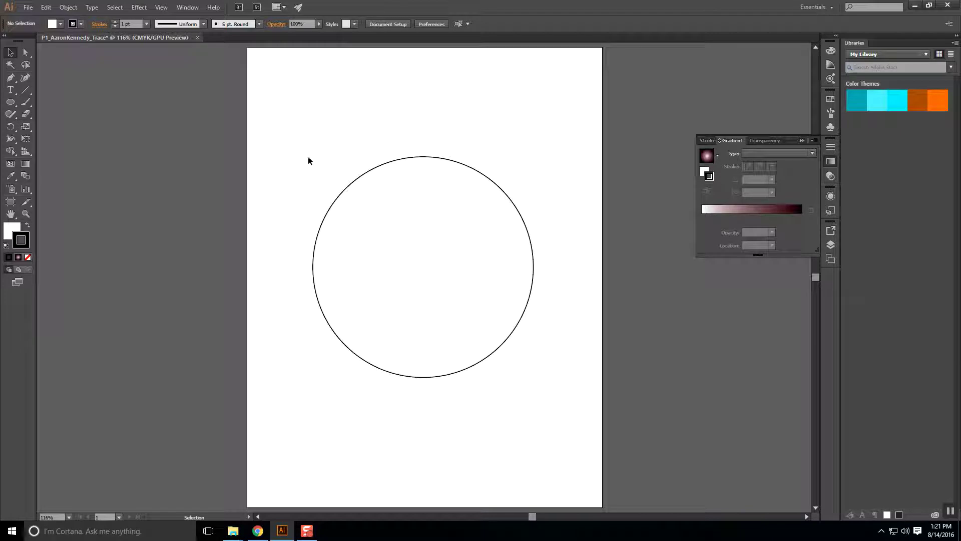
left_click_drag(419, 327, 419, 325)
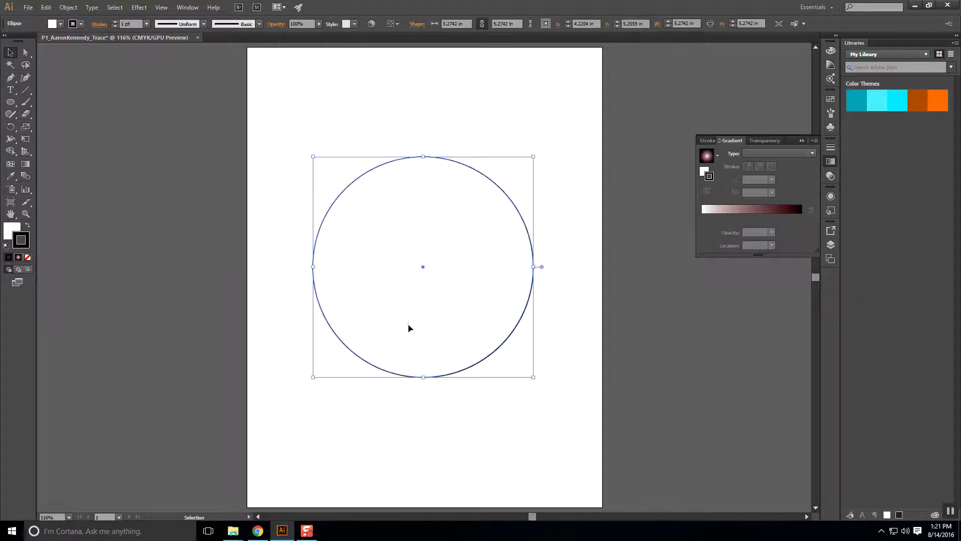
double_click(12, 230)
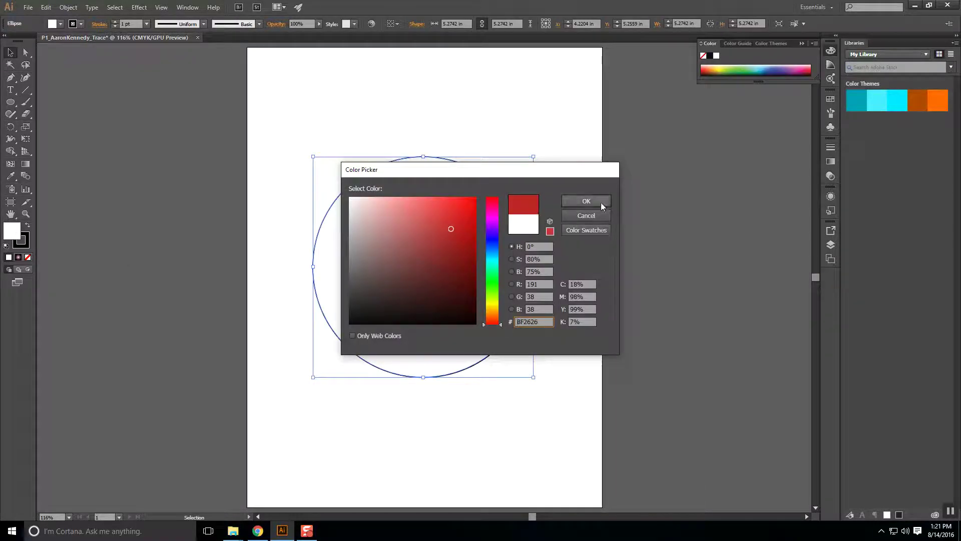
left_click(601, 202)
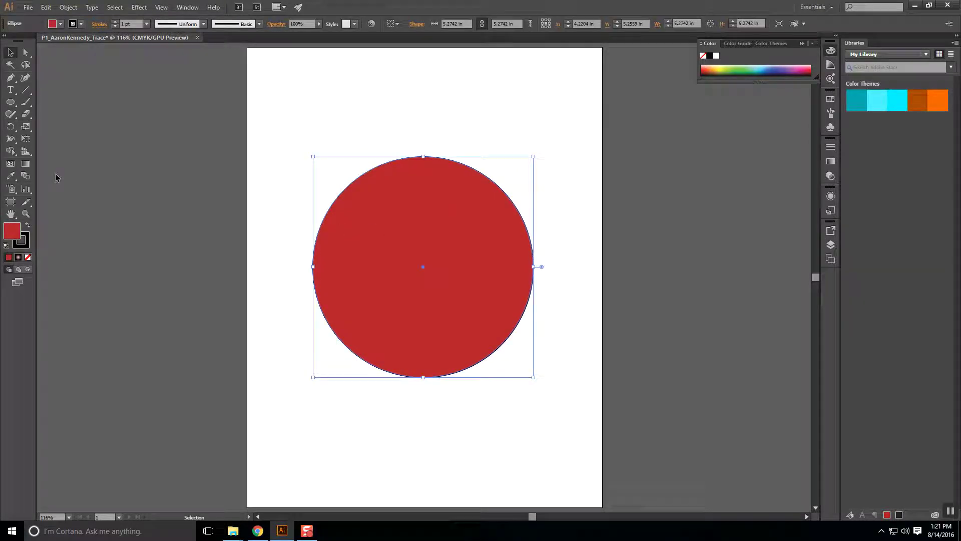
Increase the red circle's black stroke weight to 7 pt and deselect the circle
left_click(114, 21)
left_click(114, 22)
left_click(114, 21)
left_click(115, 22)
left_click(114, 22)
left_click(114, 21)
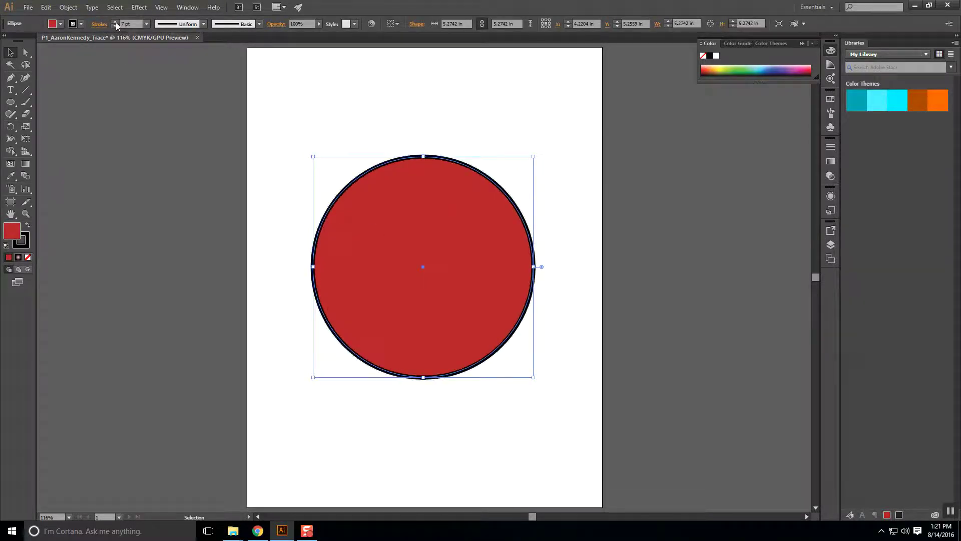
left_click(170, 262)
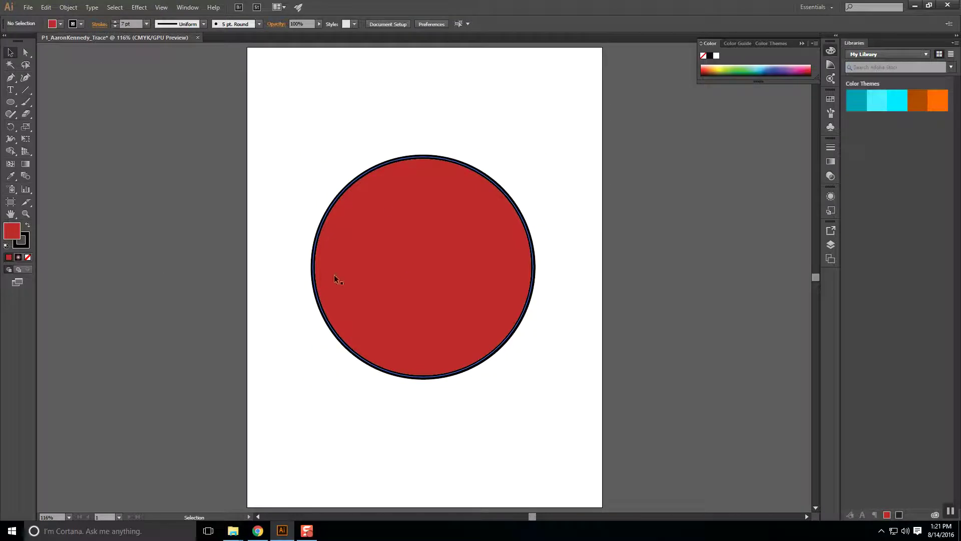
Try the circle with no fill and only its black stroke, and undo the fill removal
left_click(28, 258)
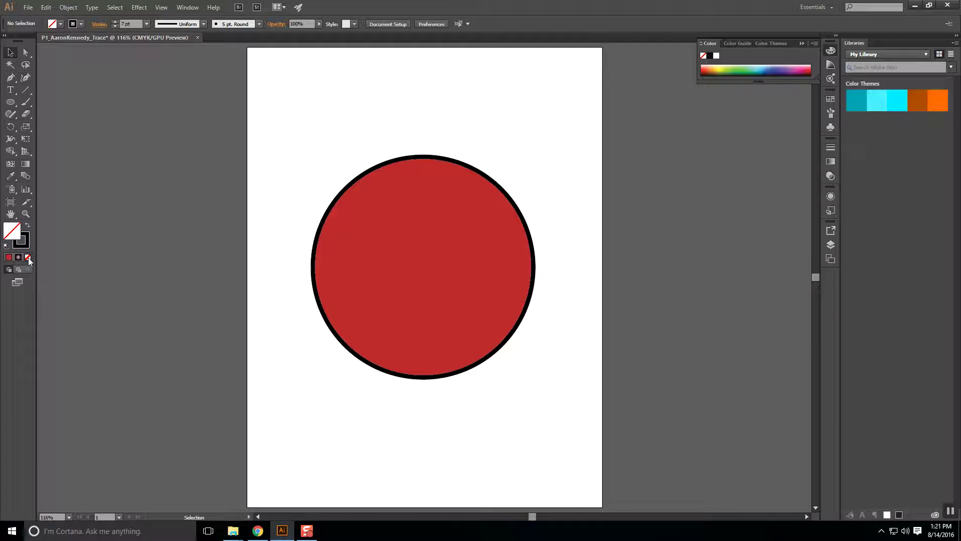
left_click(440, 281)
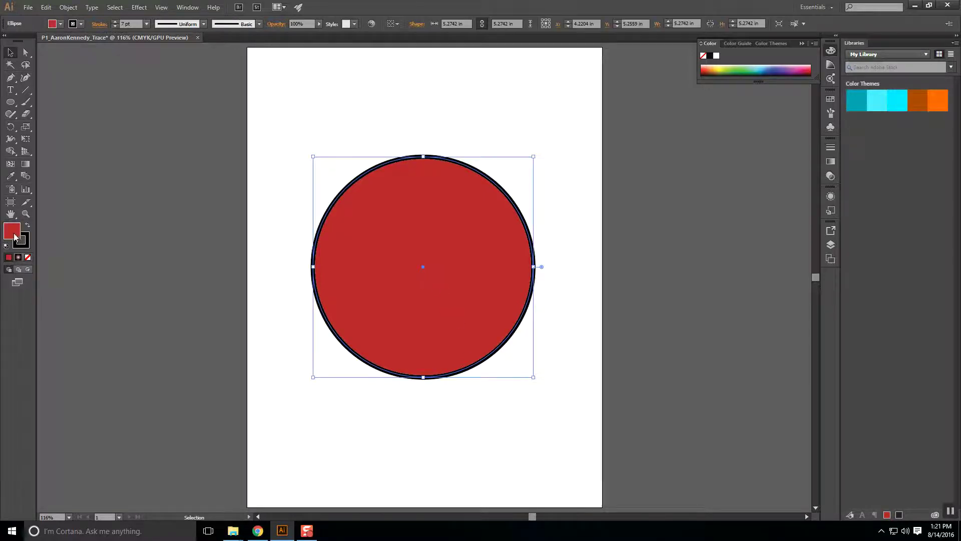
left_click(28, 258)
left_click(280, 367)
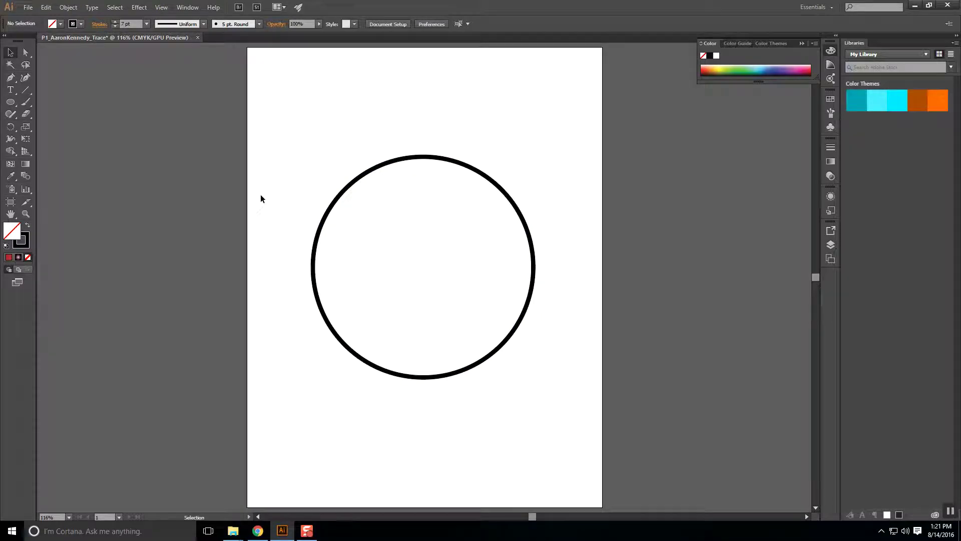
key("ctrl+z")
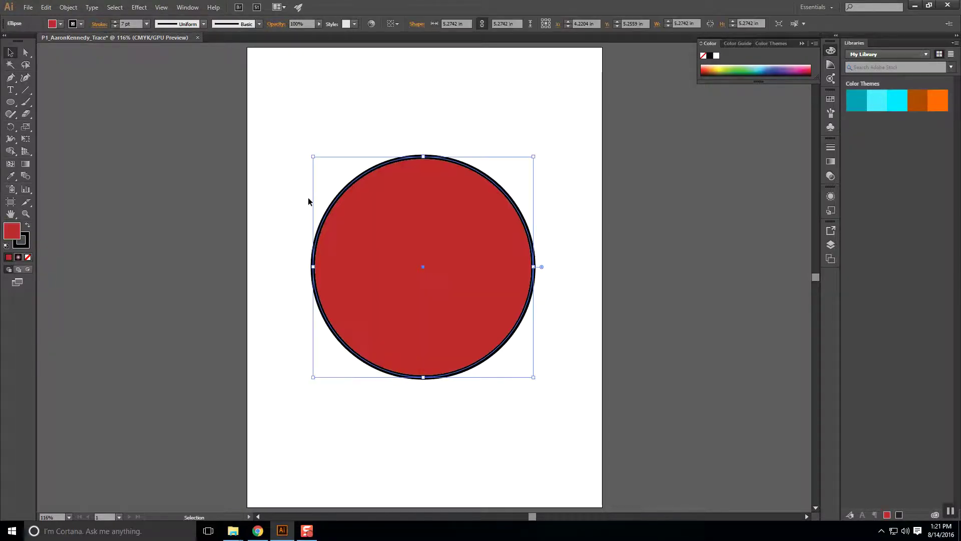
Set the circle's stroke to none, keeping the red fill, and deselect the circle
left_click(25, 245)
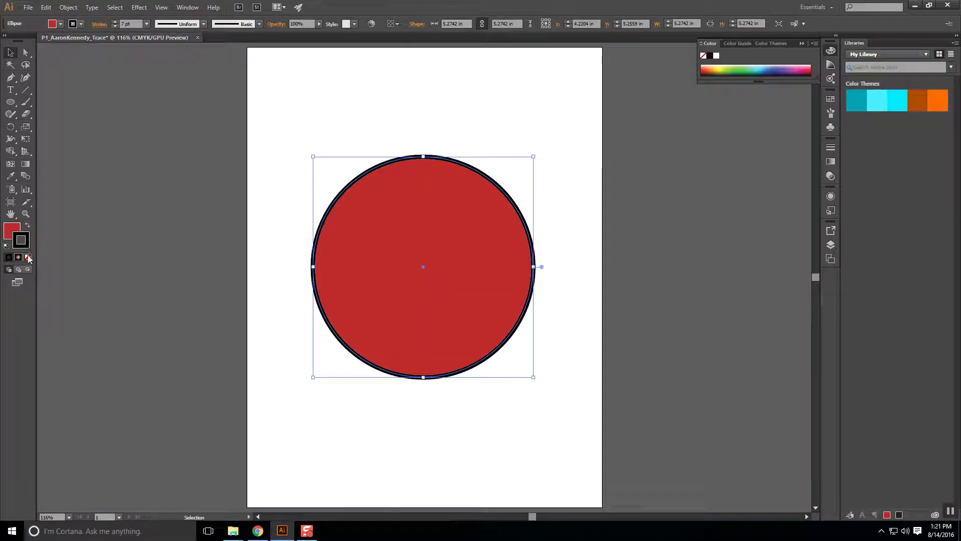
left_click(28, 257)
left_click(179, 282)
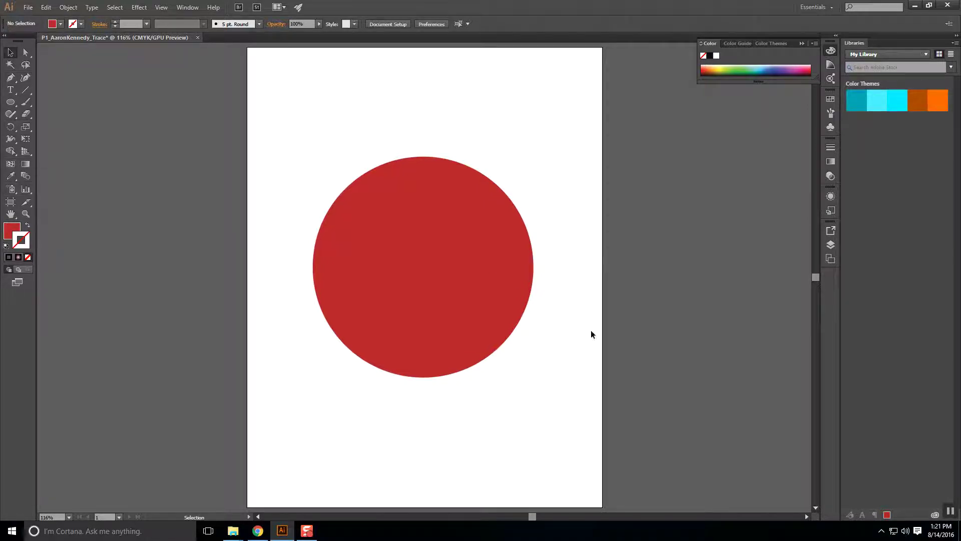
Add five mesh points spread across the red circle with the Mesh tool to build a gradient mesh grid
left_click(461, 252)
left_click(10, 165)
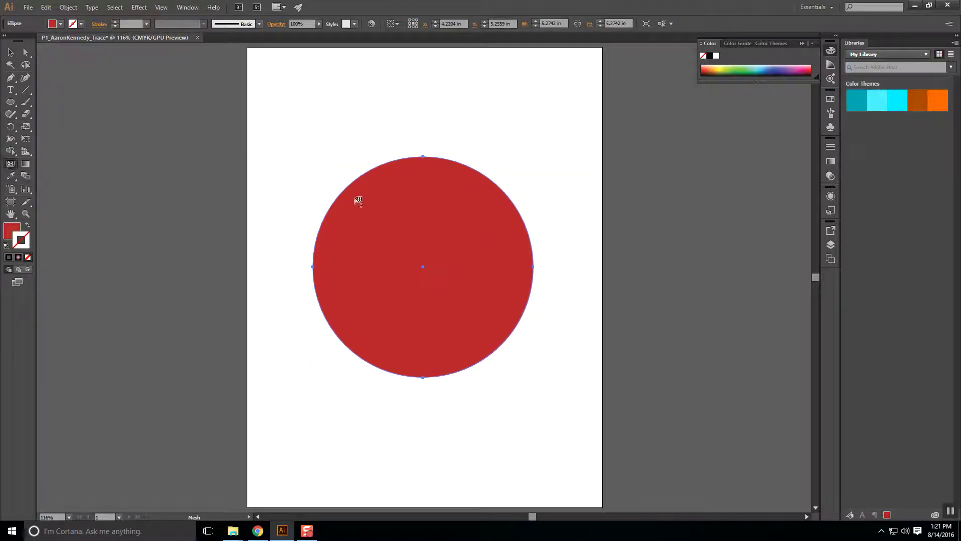
left_click(467, 298)
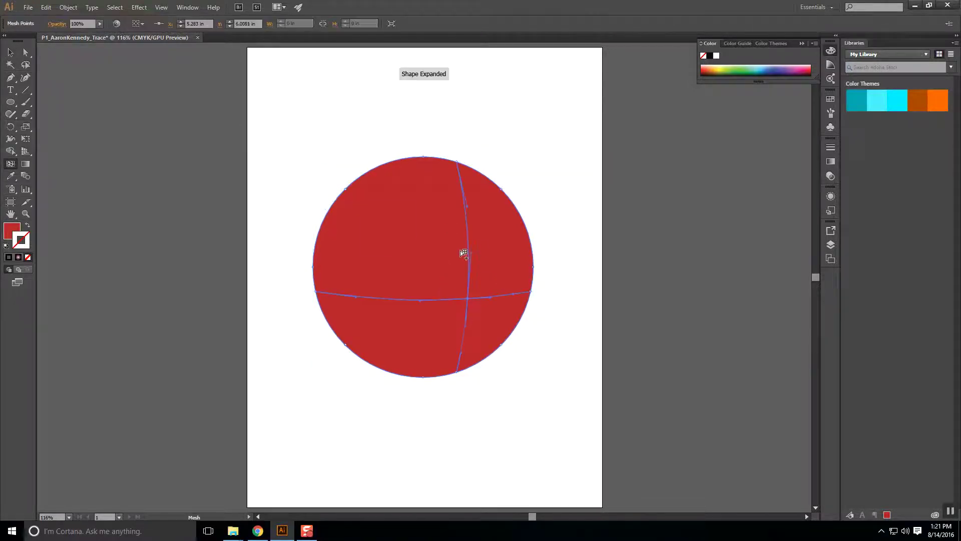
left_click(395, 212)
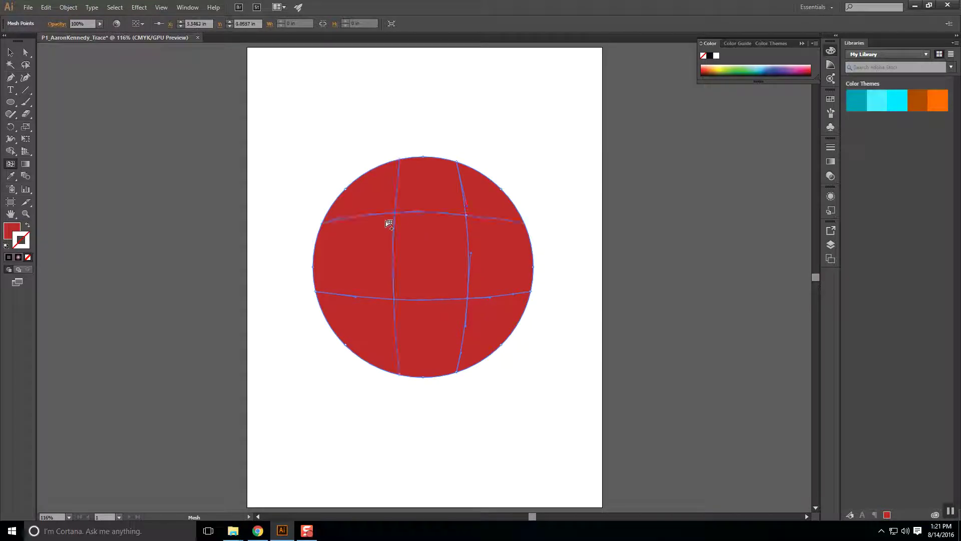
left_click(353, 268)
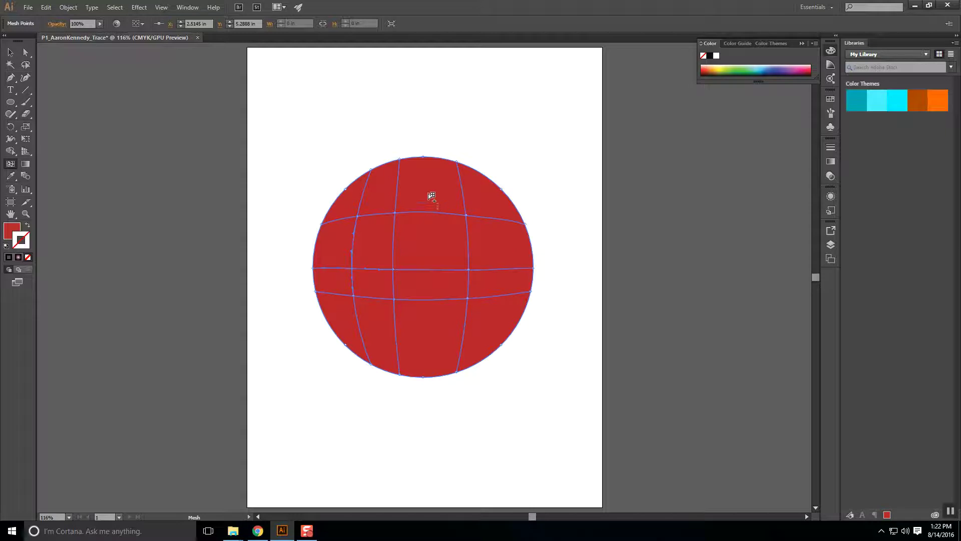
left_click(437, 242)
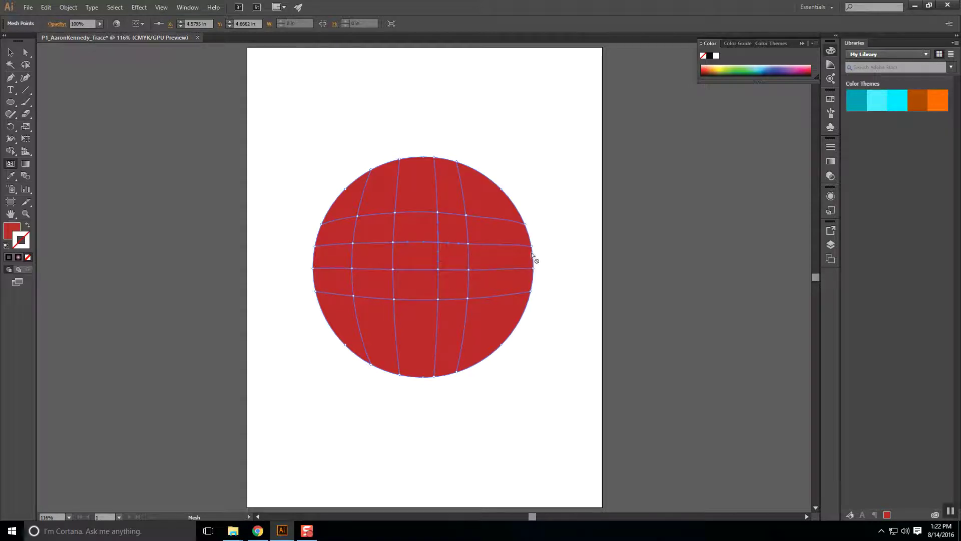
left_click(499, 321)
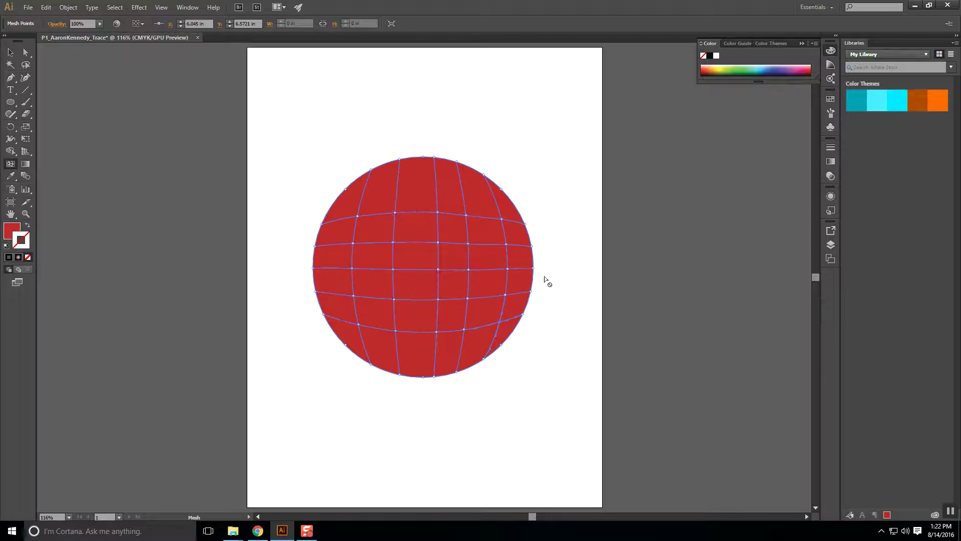
Color the inner mesh point near the circle's upper-left edge light gray, hex EAEAEA, using Direct Selection
left_click(25, 52)
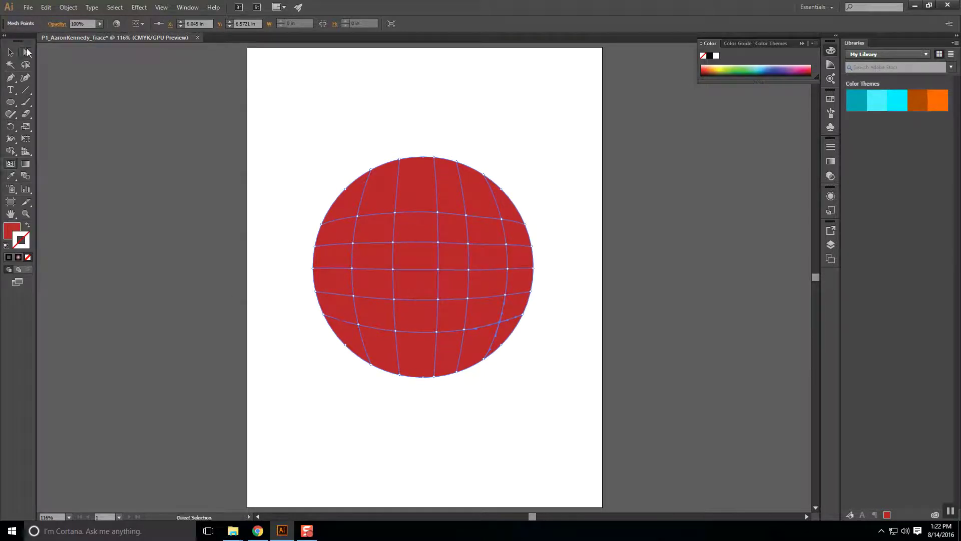
left_click(357, 215)
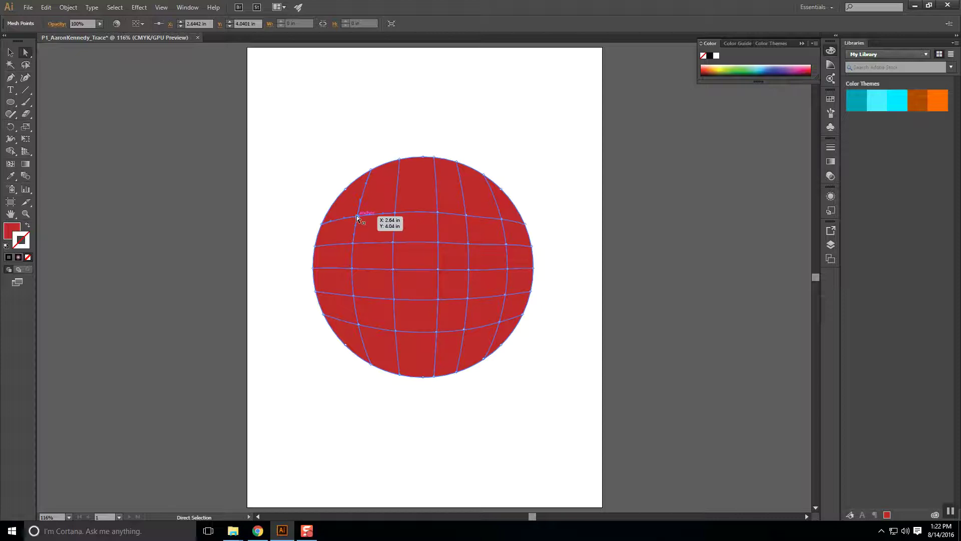
double_click(13, 232)
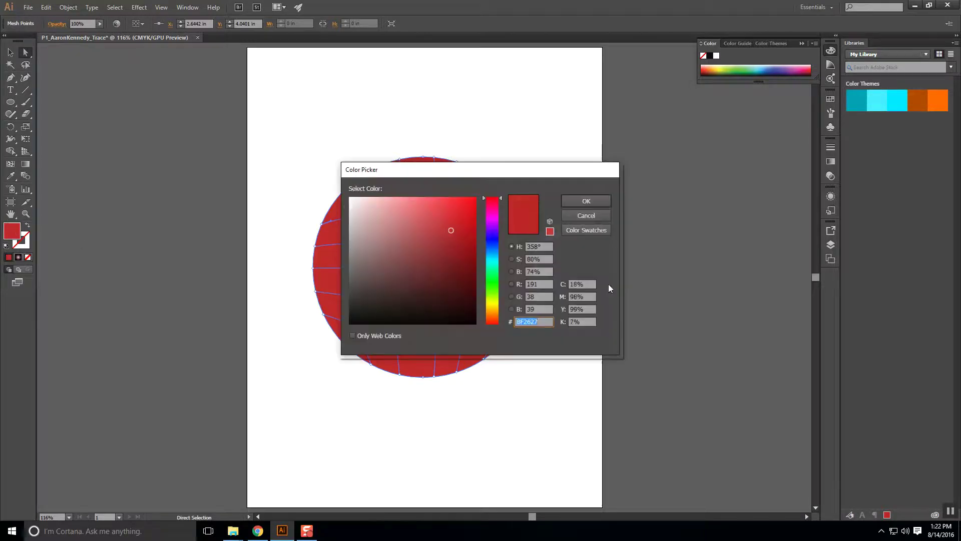
type("EAEAEA")
left_click_drag(580, 182, 745, 220)
left_click(758, 239)
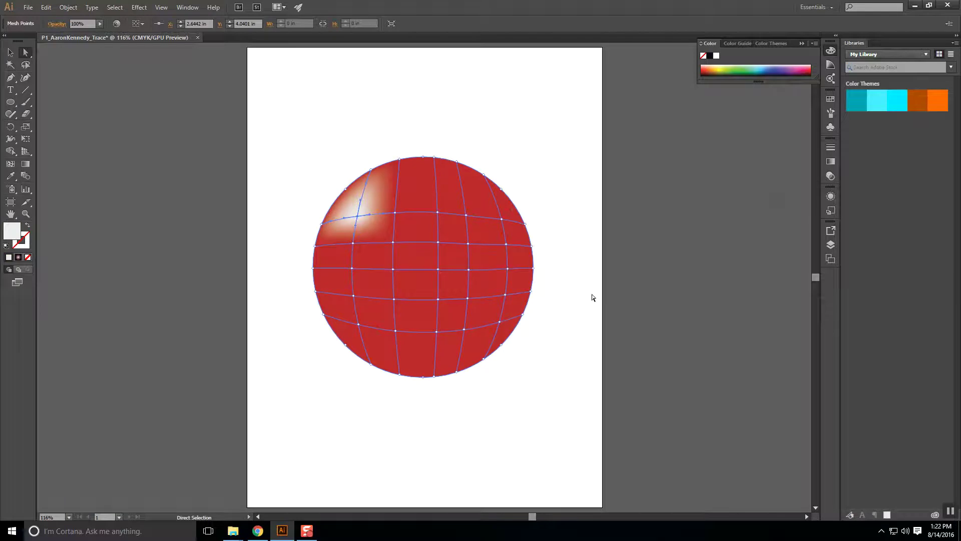
Color a mesh point in the circle's lower-right area very dark red to create a shadow
left_click(464, 328)
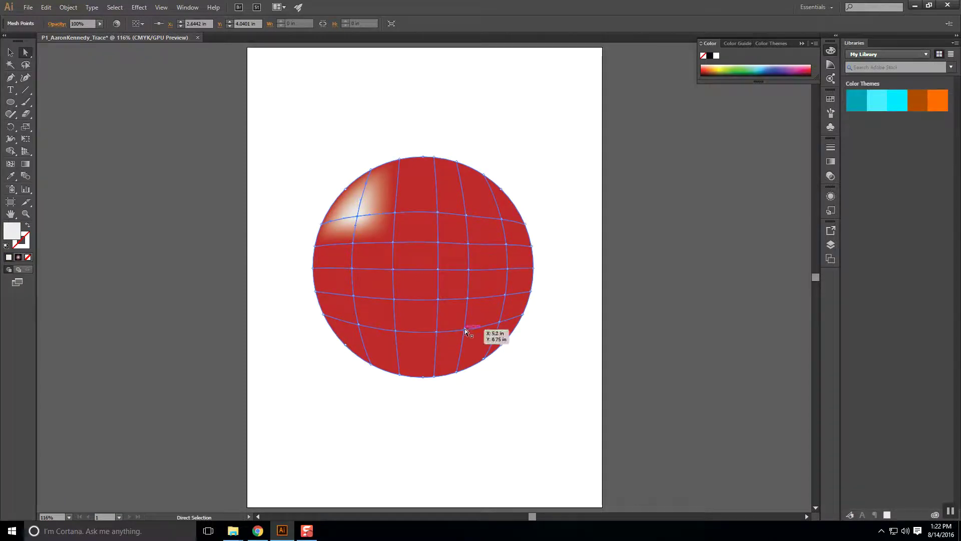
double_click(11, 231)
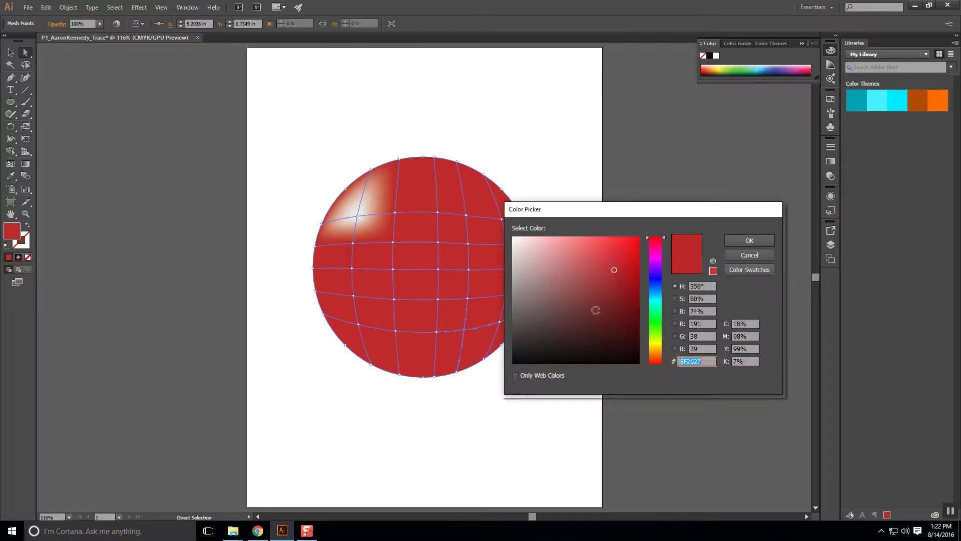
left_click(613, 324)
left_click(750, 240)
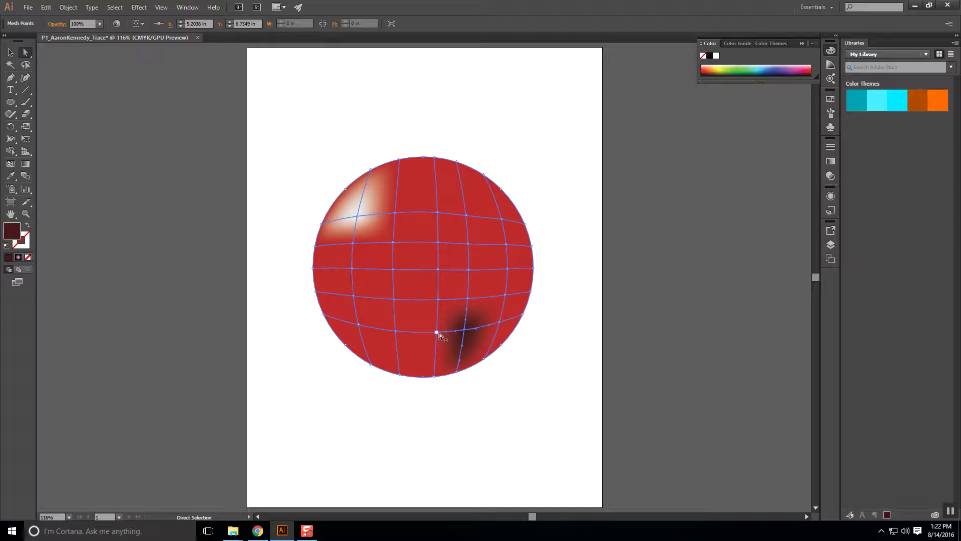
Color the mesh point just above and left of the dark shadow a slightly lighter dark red
left_click(439, 300)
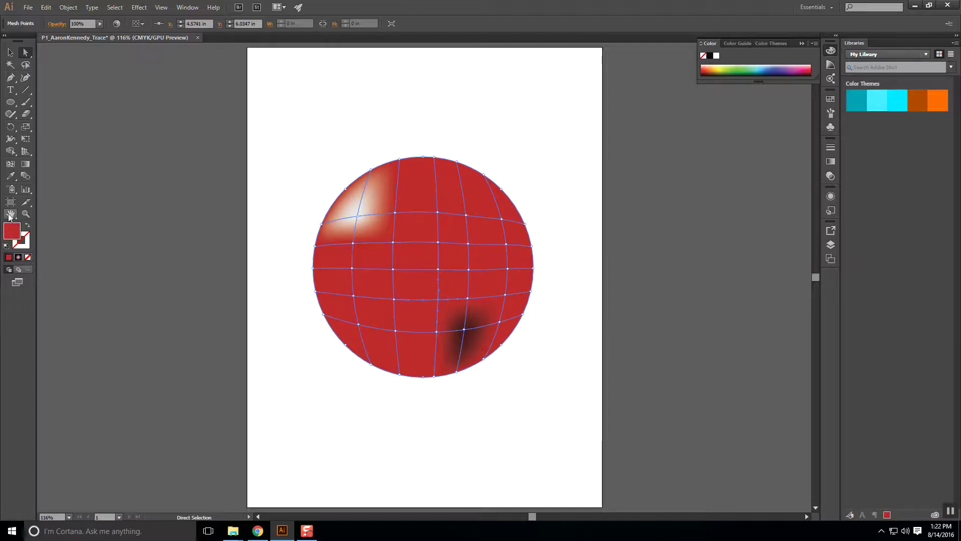
double_click(12, 230)
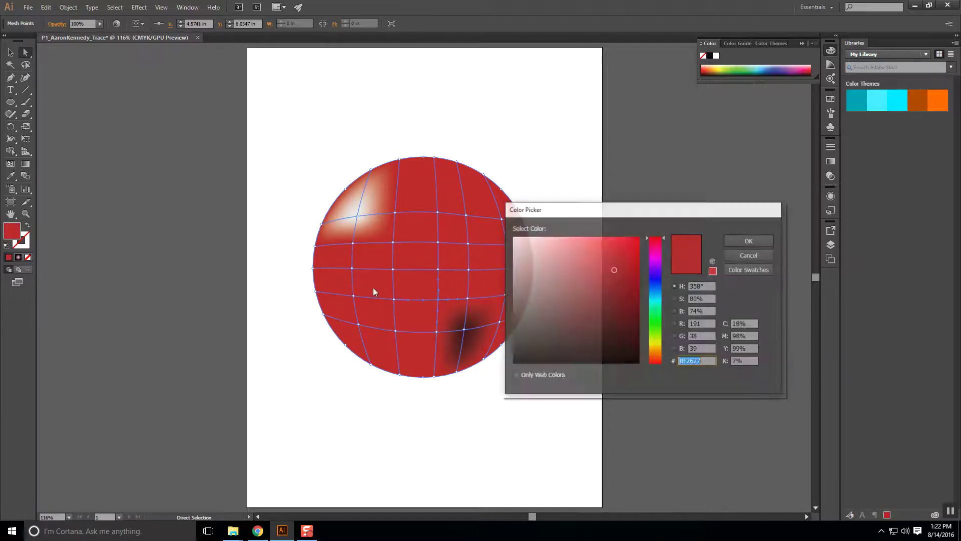
left_click(607, 312)
left_click(740, 238)
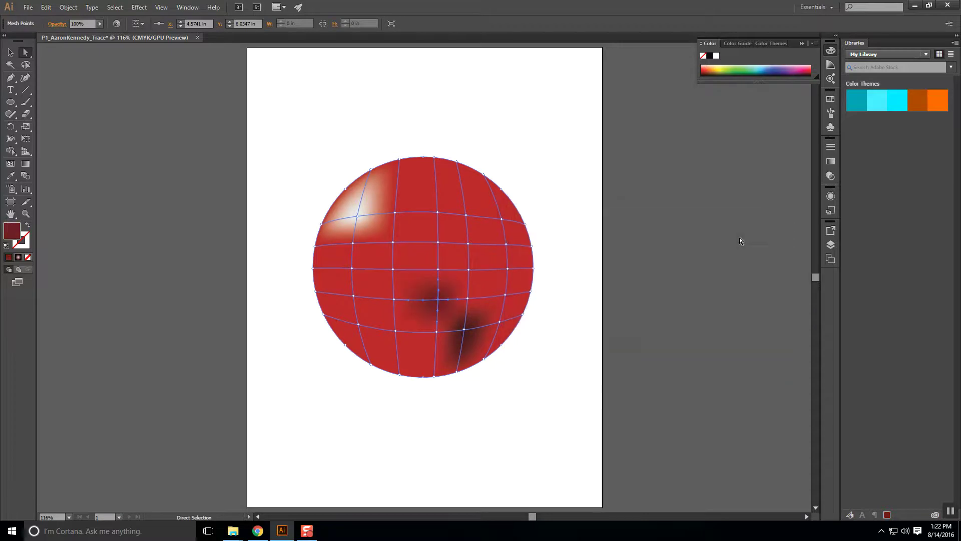
Reshape the dark shading by moving the mesh points around it, pulling those on its right toward the circle's right edge
left_click_drag(458, 299, 483, 298)
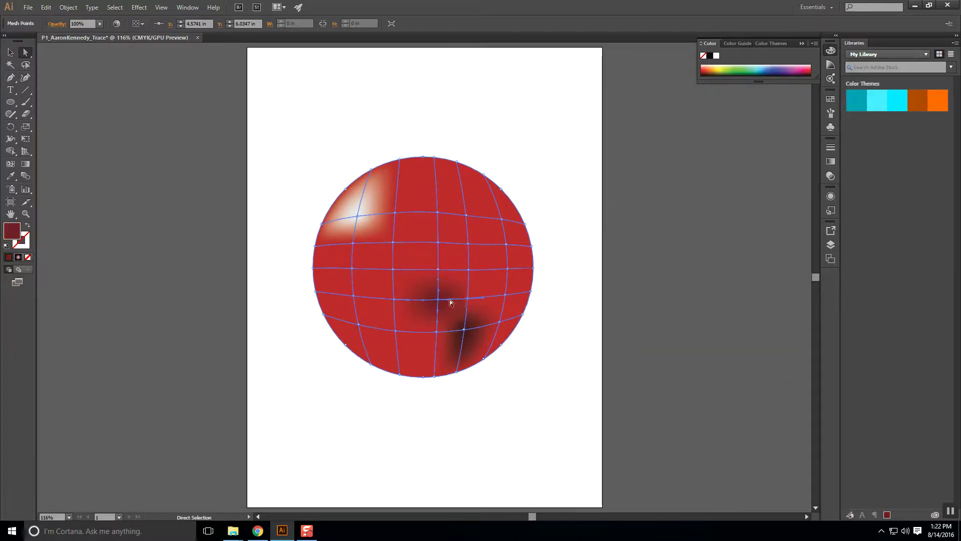
left_click_drag(439, 300, 483, 294)
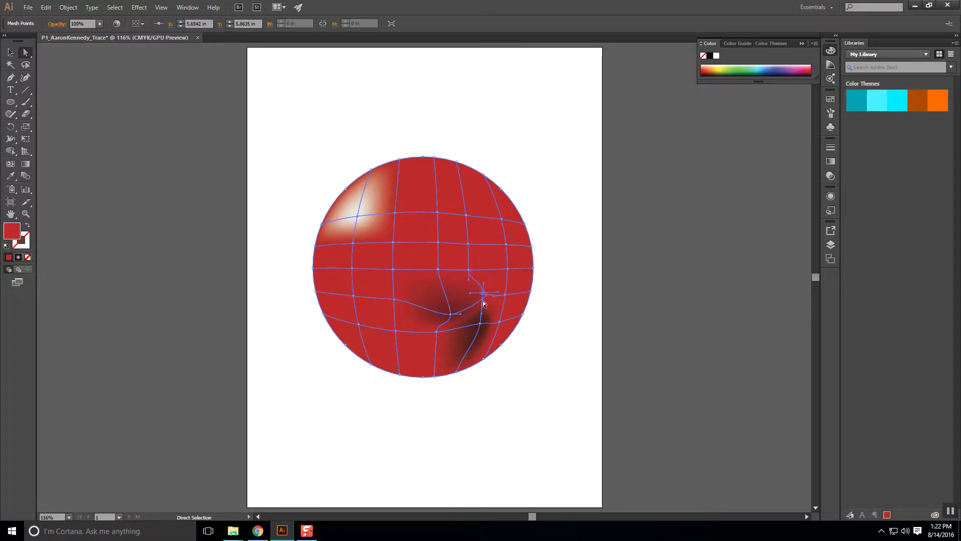